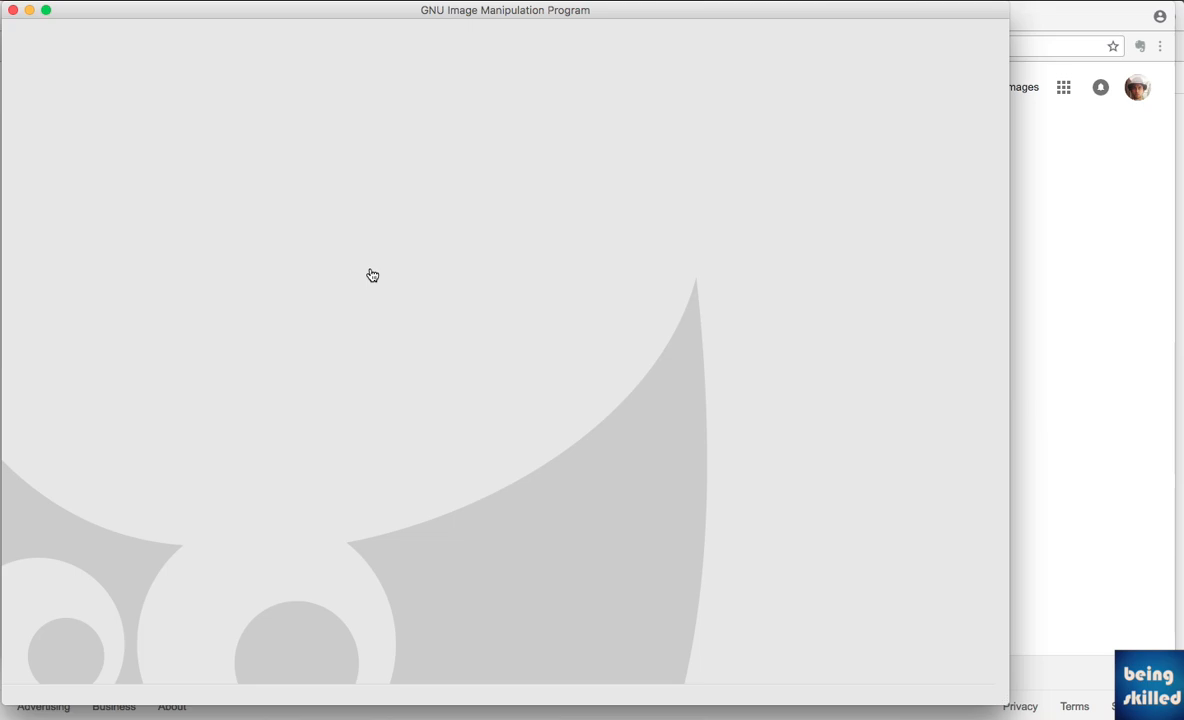
# Switch to the file manager and open icici-bank.png from the New Folder With Items folder in GIMP
pyautogui.press('super+Tab')
pyautogui.click(388, 356)
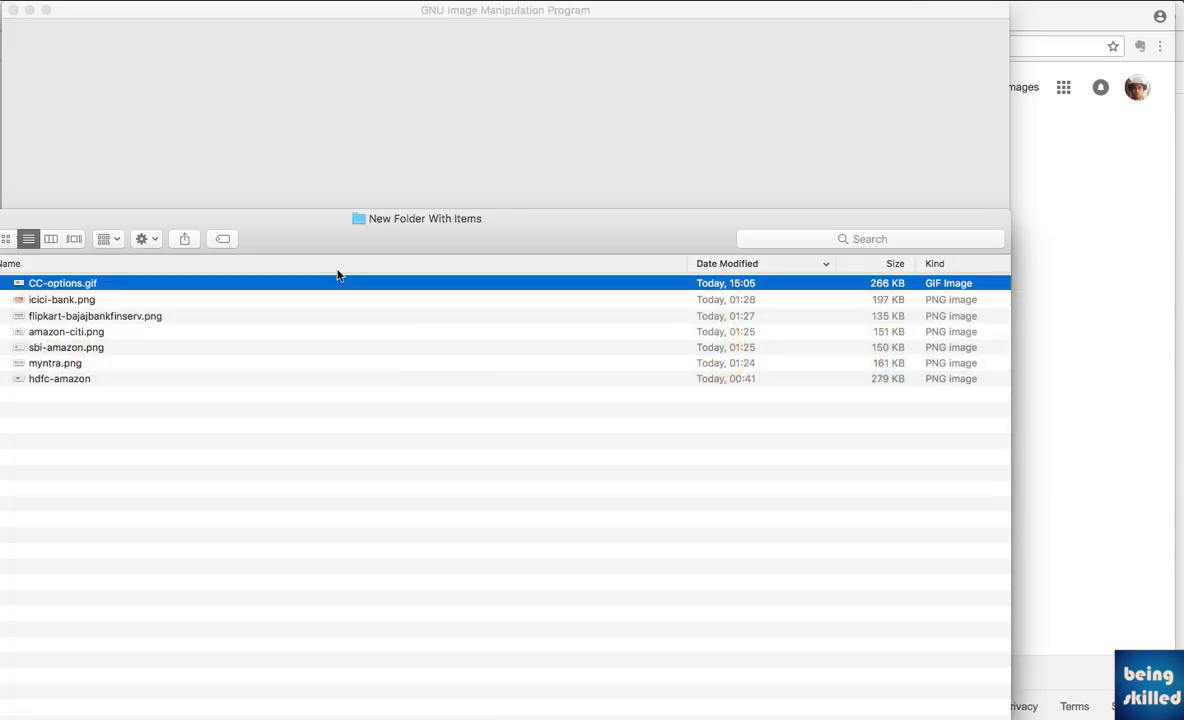
pyautogui.click(152, 301)
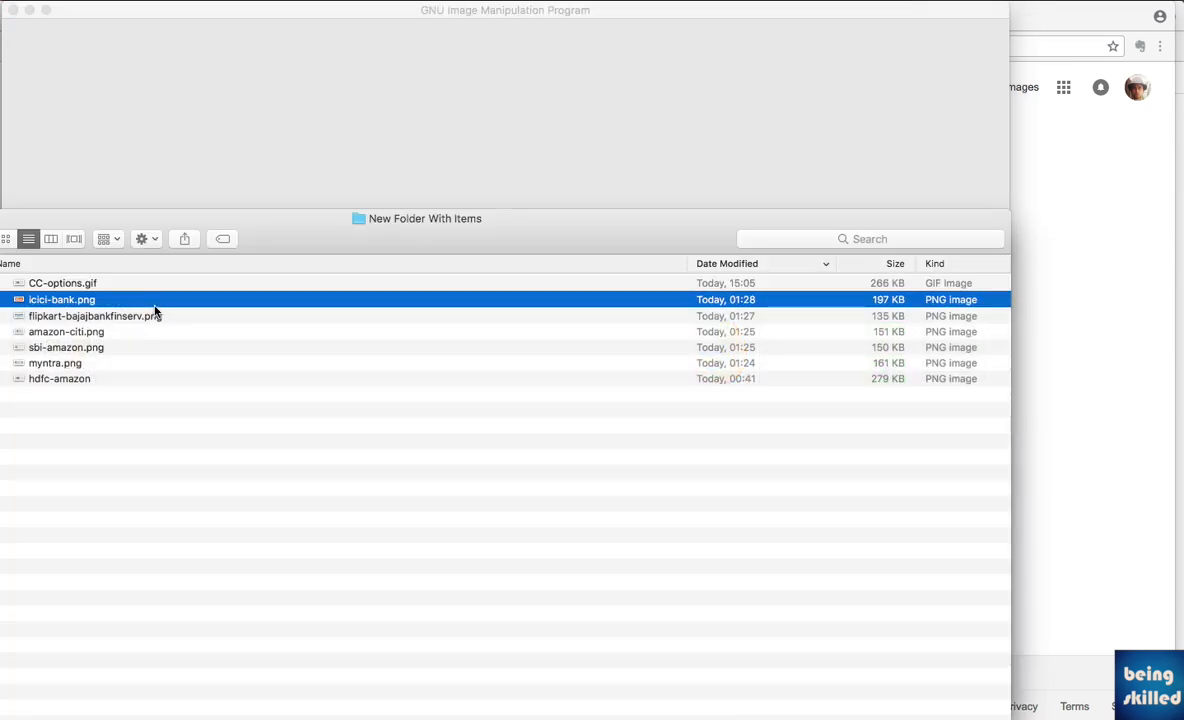
pyautogui.moveTo(155, 313); pyautogui.dragTo(440, 103)
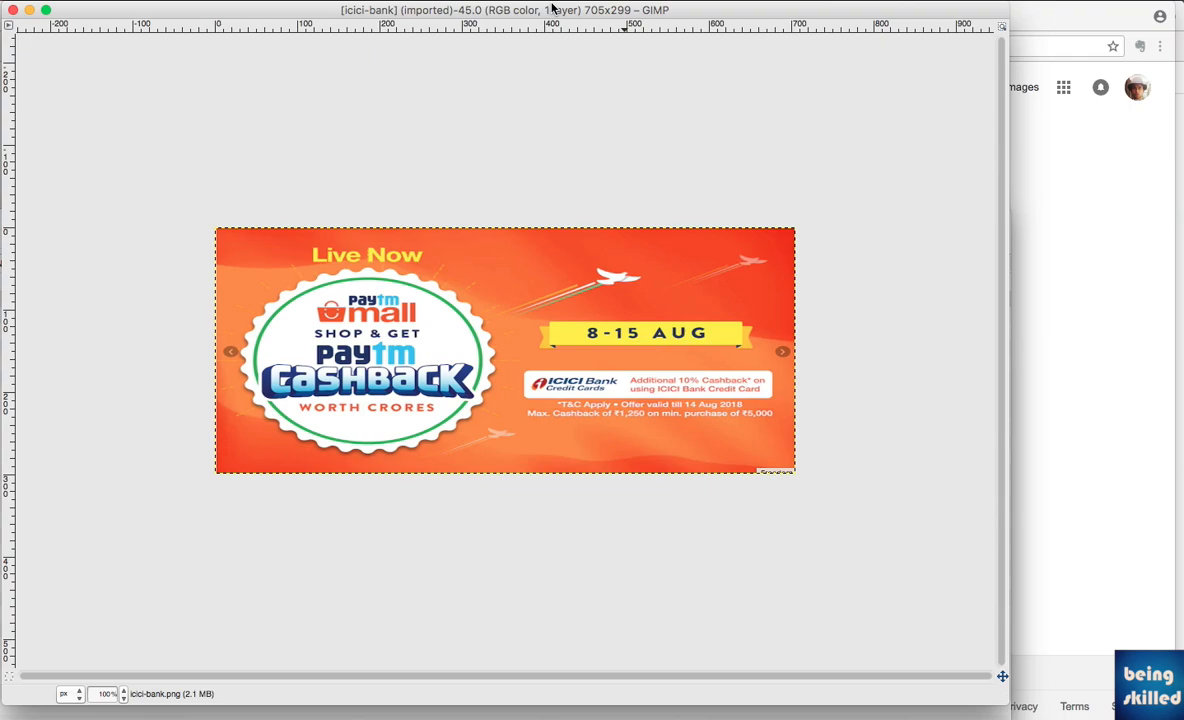
# Show the Layers dialog and place it beside the banner image, clear of the window's upper edge
pyautogui.click(480, 2)
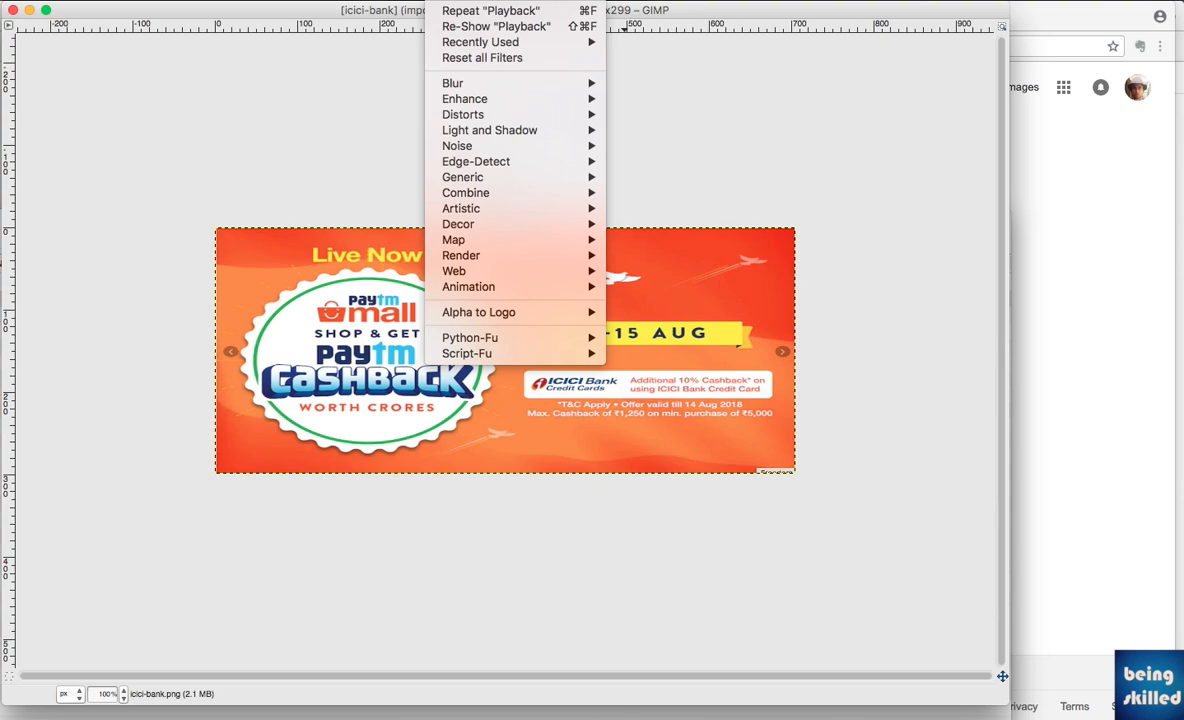
pyautogui.moveTo(503, 1)
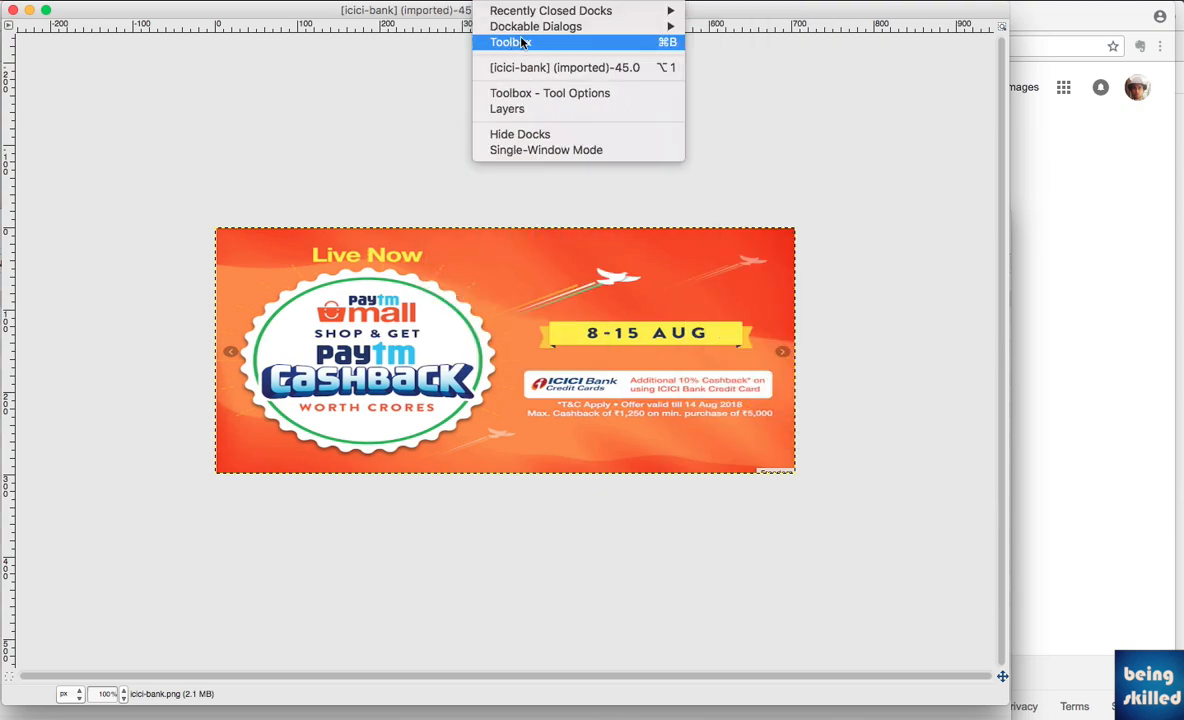
pyautogui.moveTo(612, 27)
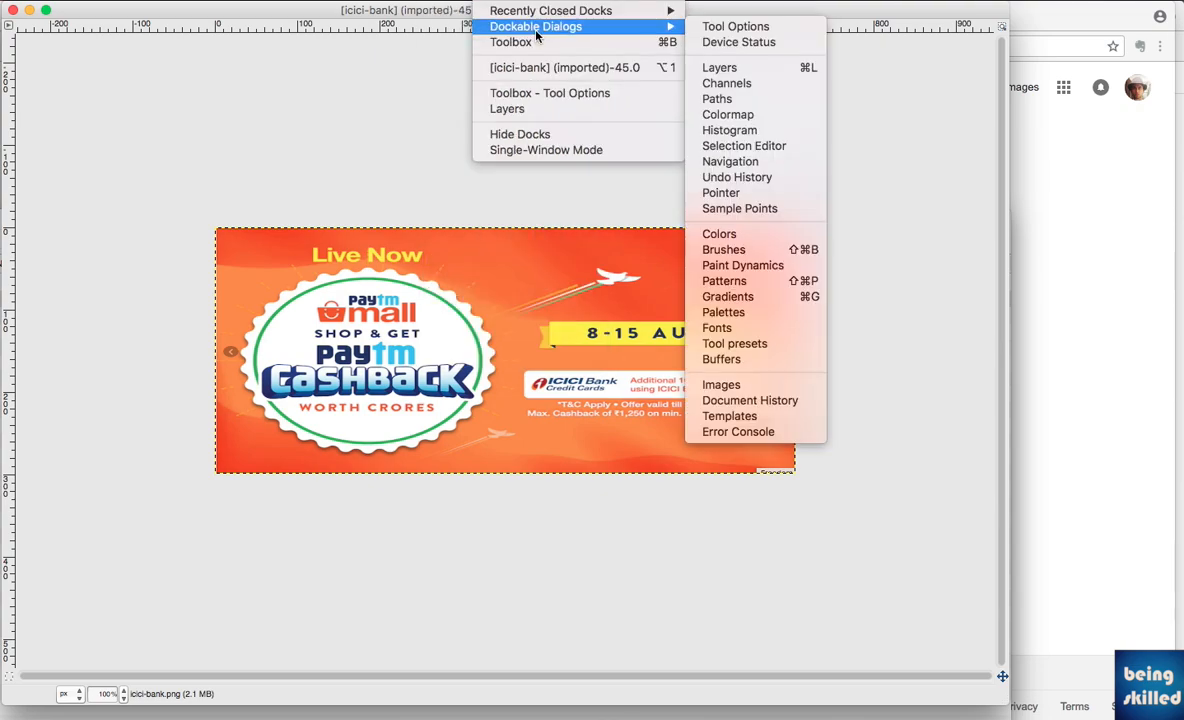
pyautogui.click(745, 69)
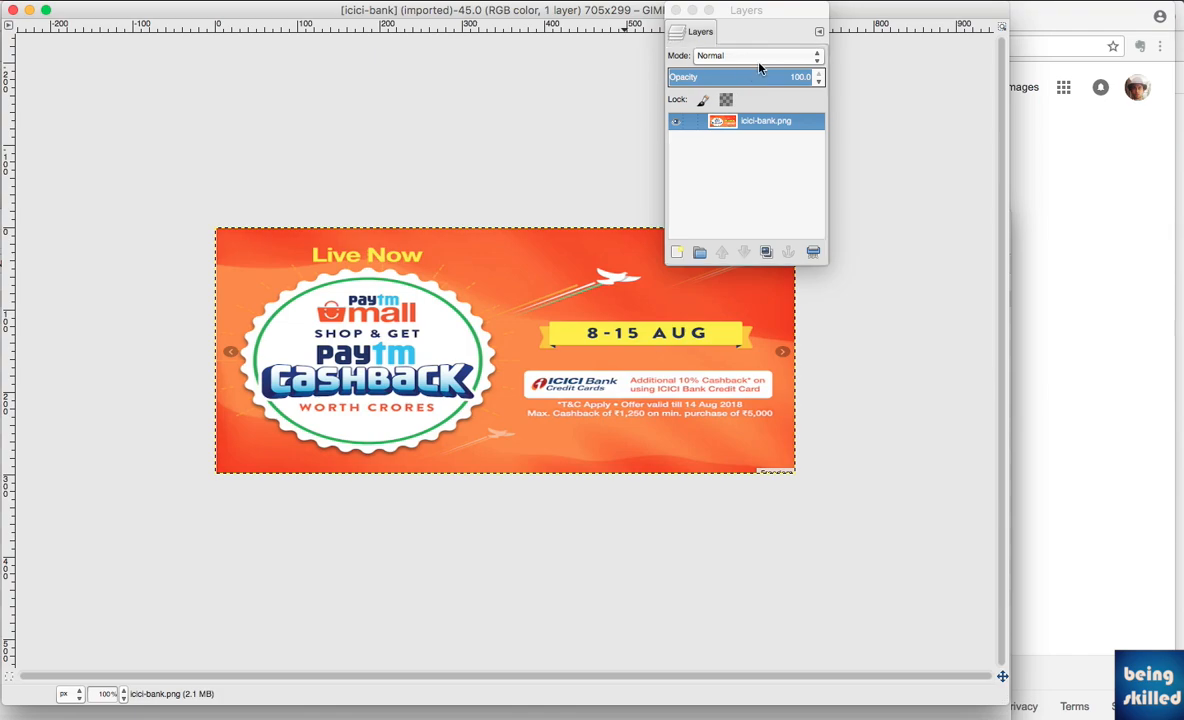
pyautogui.moveTo(742, 10); pyautogui.dragTo(876, 87)
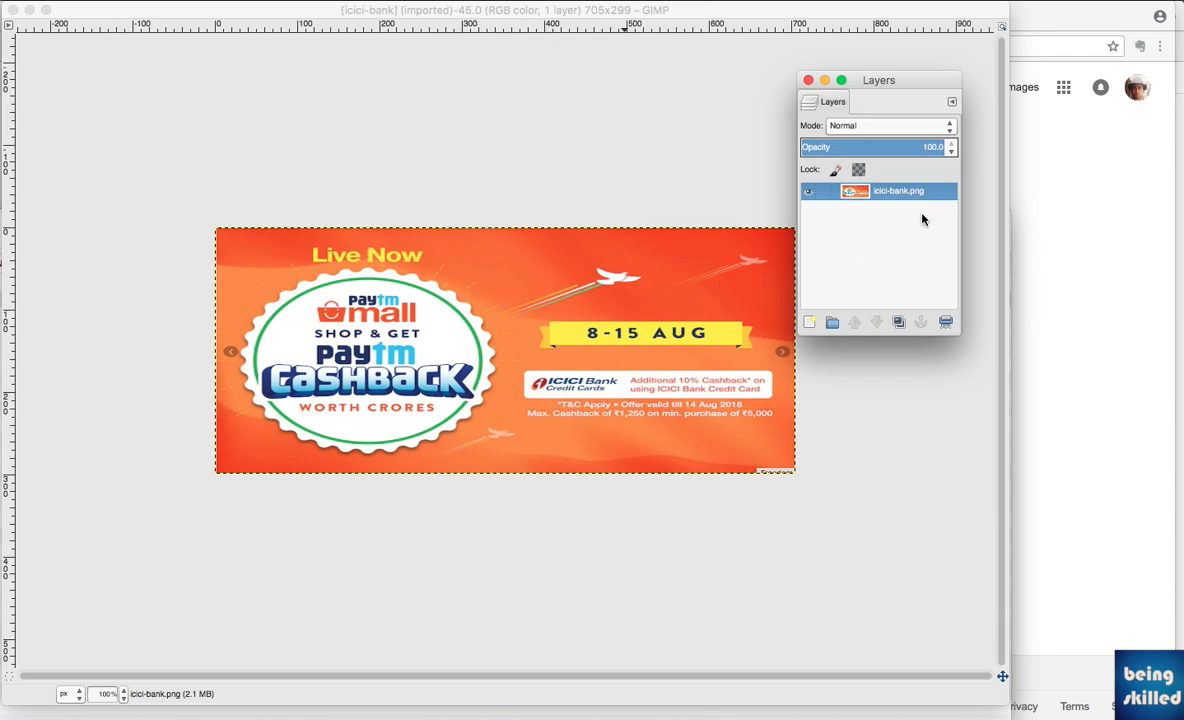
# Add flipkart-bajajbankfinserv.png, amazon-citi.png, sbi-amazon.png, myntra.png and hdfc-amazon from the Finder folder to the image as layers
pyautogui.press('super+Tab')
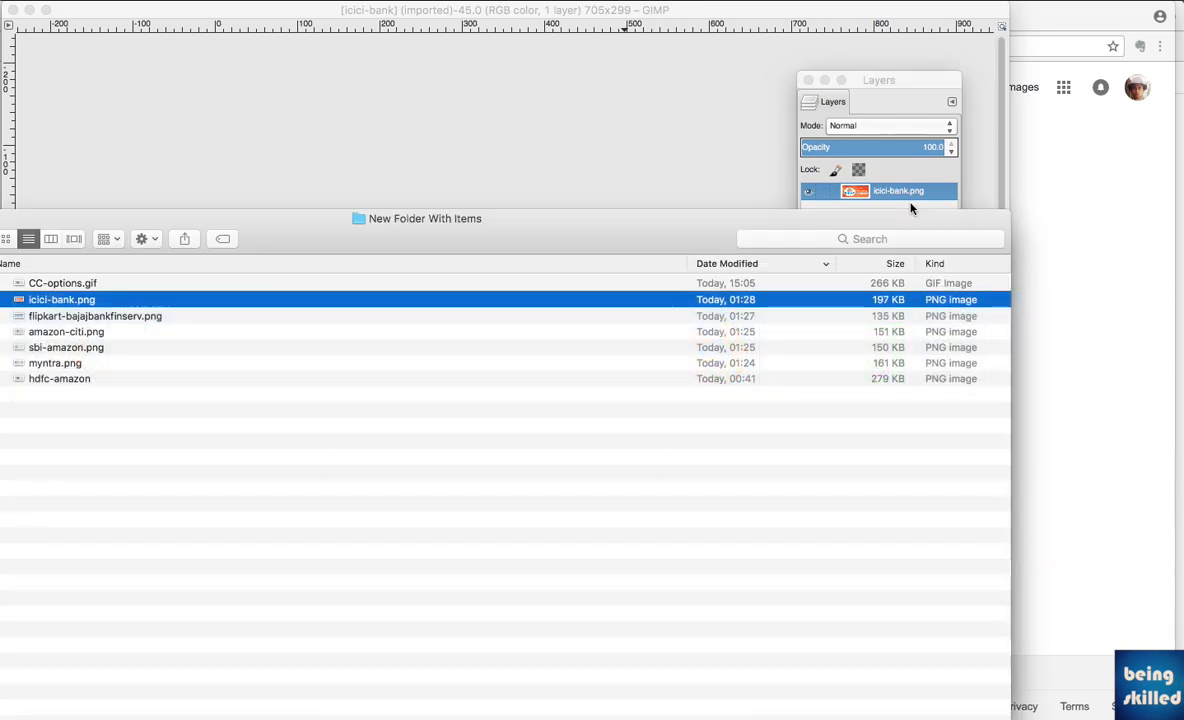
pyautogui.press('Down')
pyautogui.hotkey('shift', 'Down')
pyautogui.hotkey('shift', 'Down')
pyautogui.hotkey('shift', 'Down')
pyautogui.hotkey('shift', 'Down')
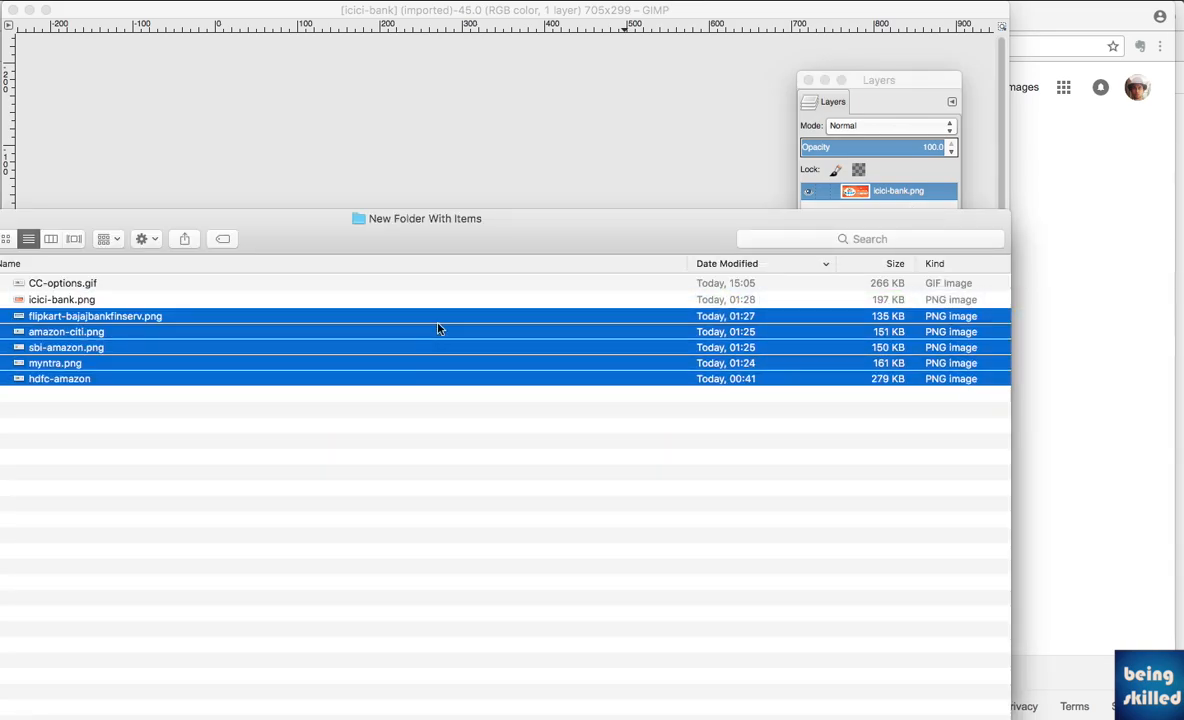
pyautogui.moveTo(510, 222); pyautogui.dragTo(651, 357)
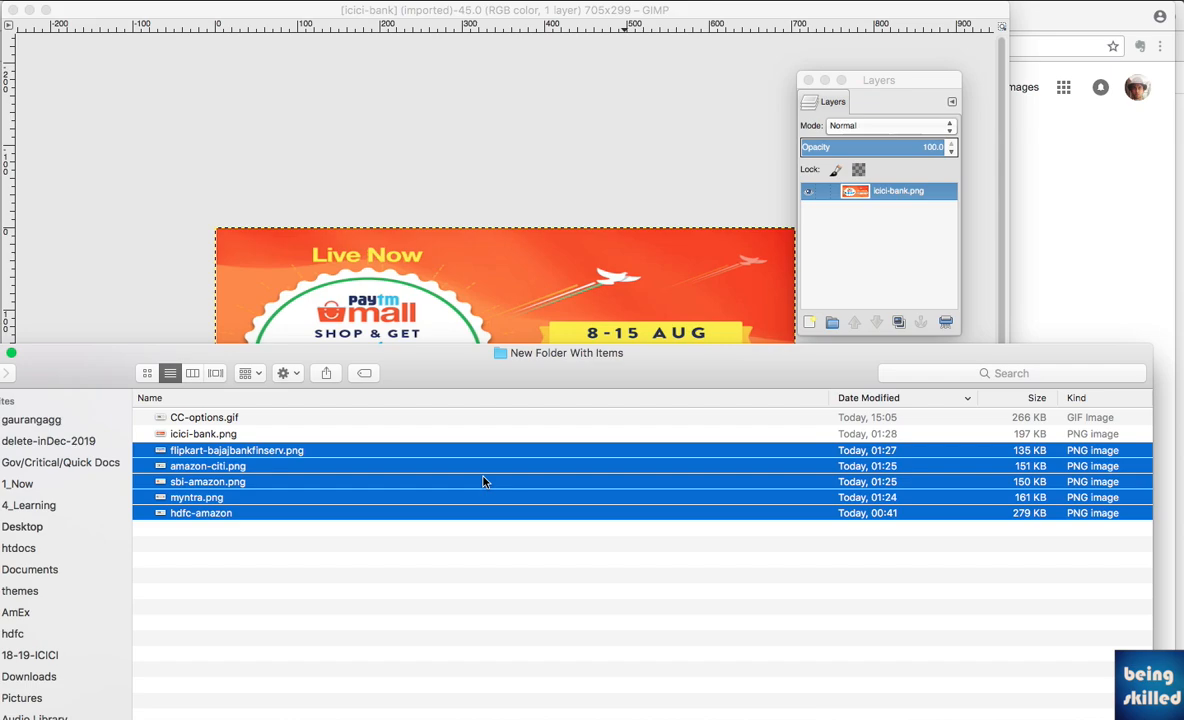
pyautogui.moveTo(484, 481); pyautogui.dragTo(897, 246)
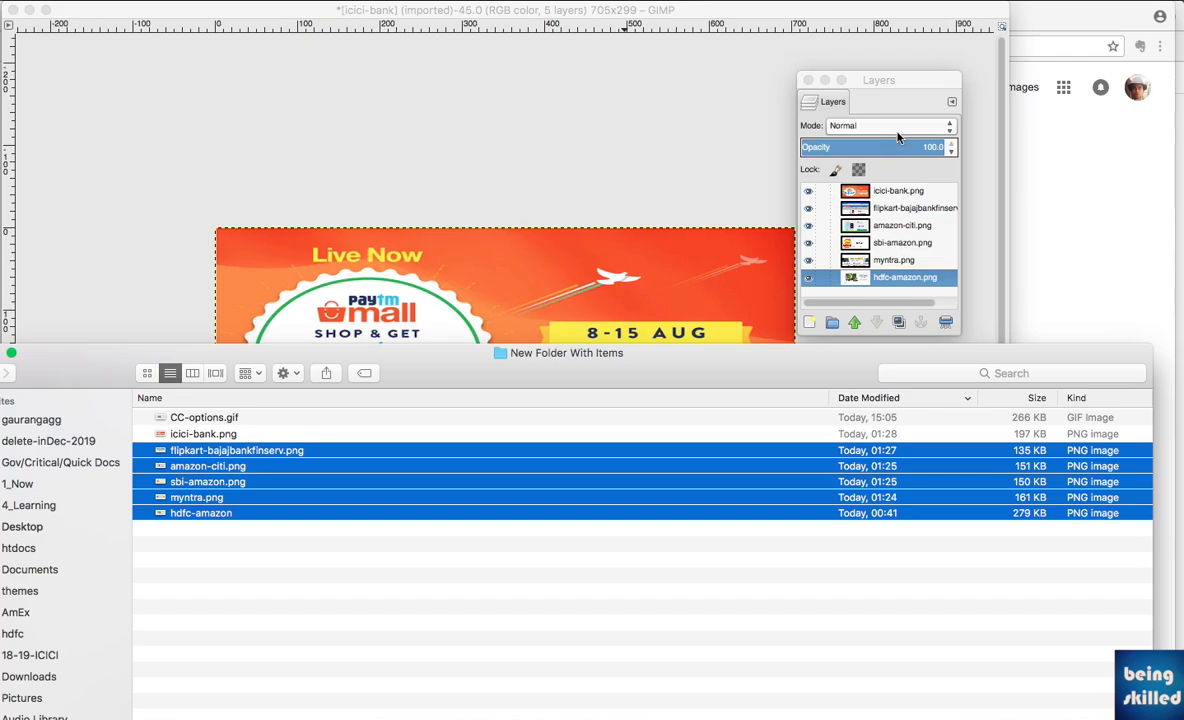
# Return to the GIMP image window and bring the Layers dialog back into view
pyautogui.click(820, 86)
pyautogui.click(648, 124)
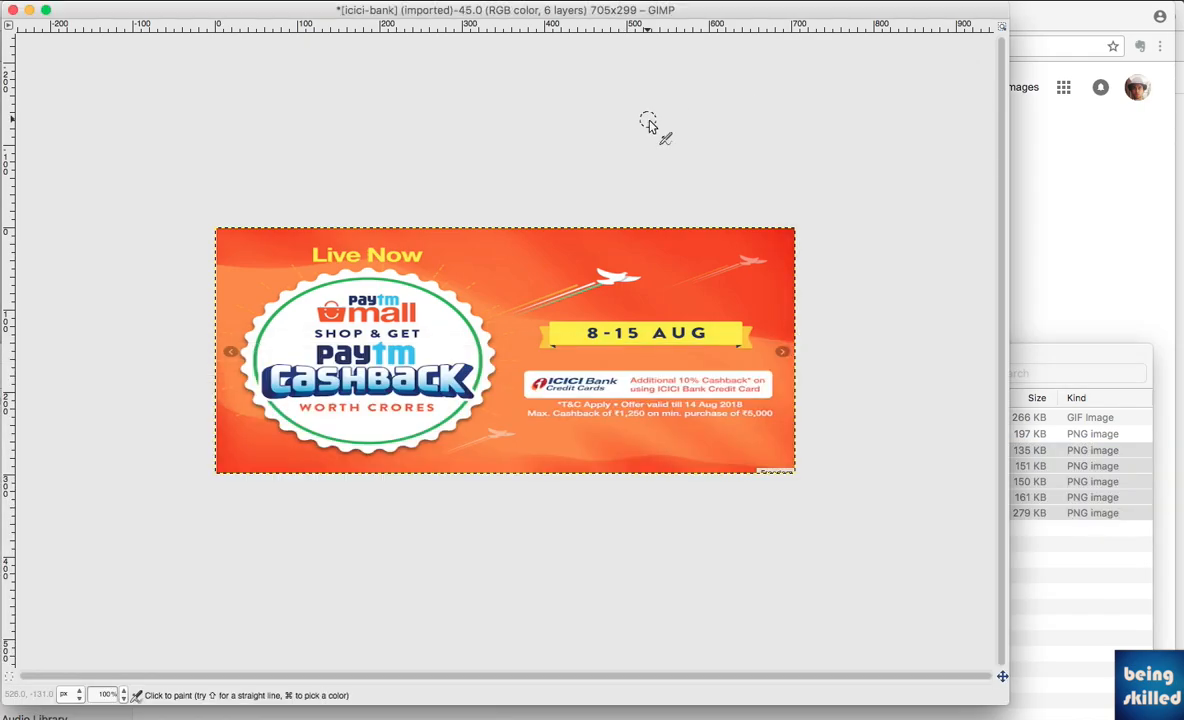
pyautogui.press('super')
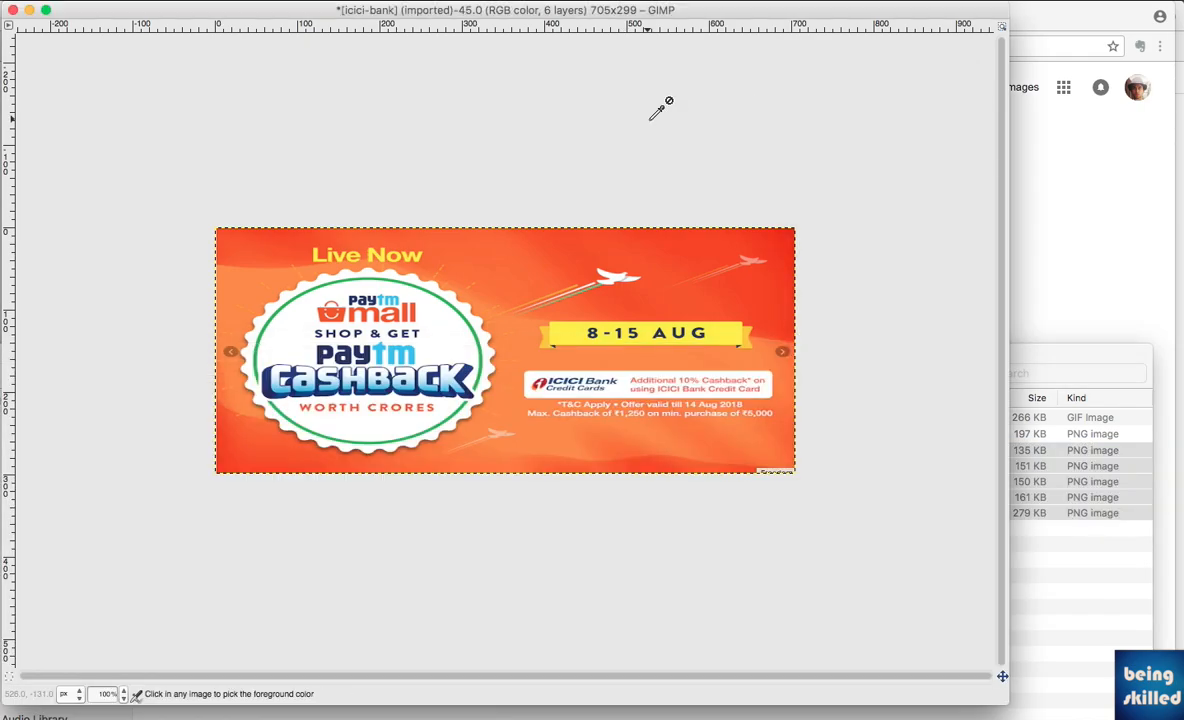
pyautogui.press('super+Tab')
pyautogui.press('super+shift+Tab')
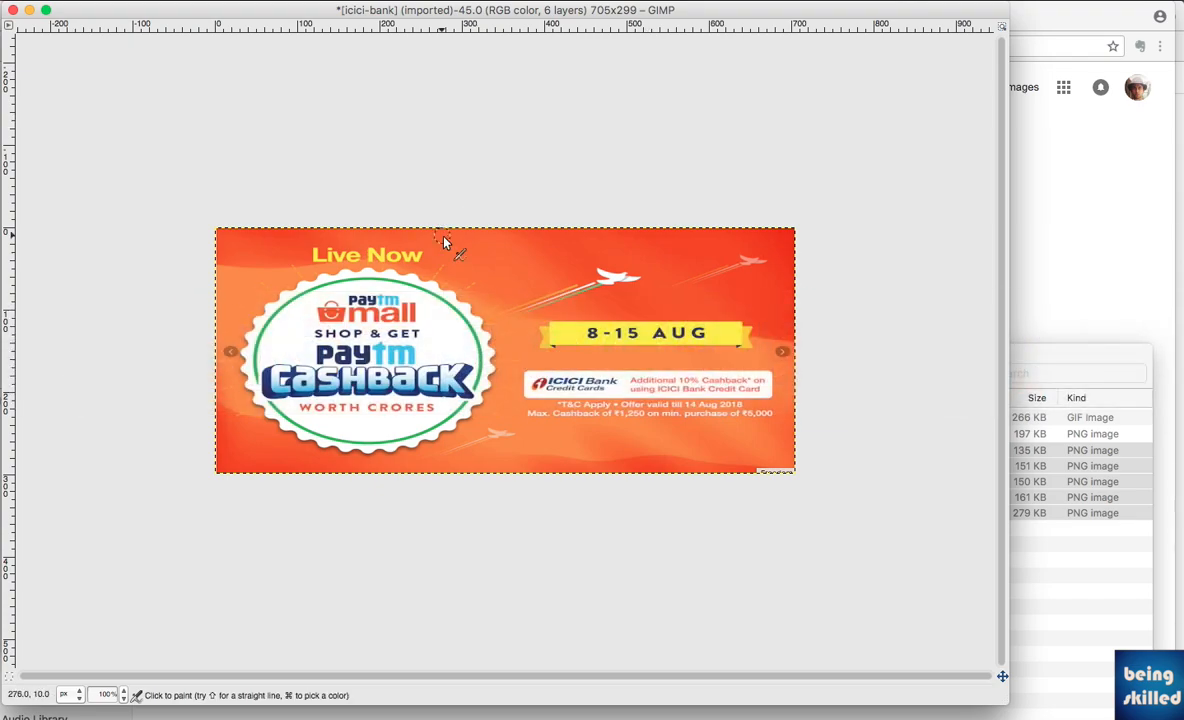
pyautogui.click(507, 1)
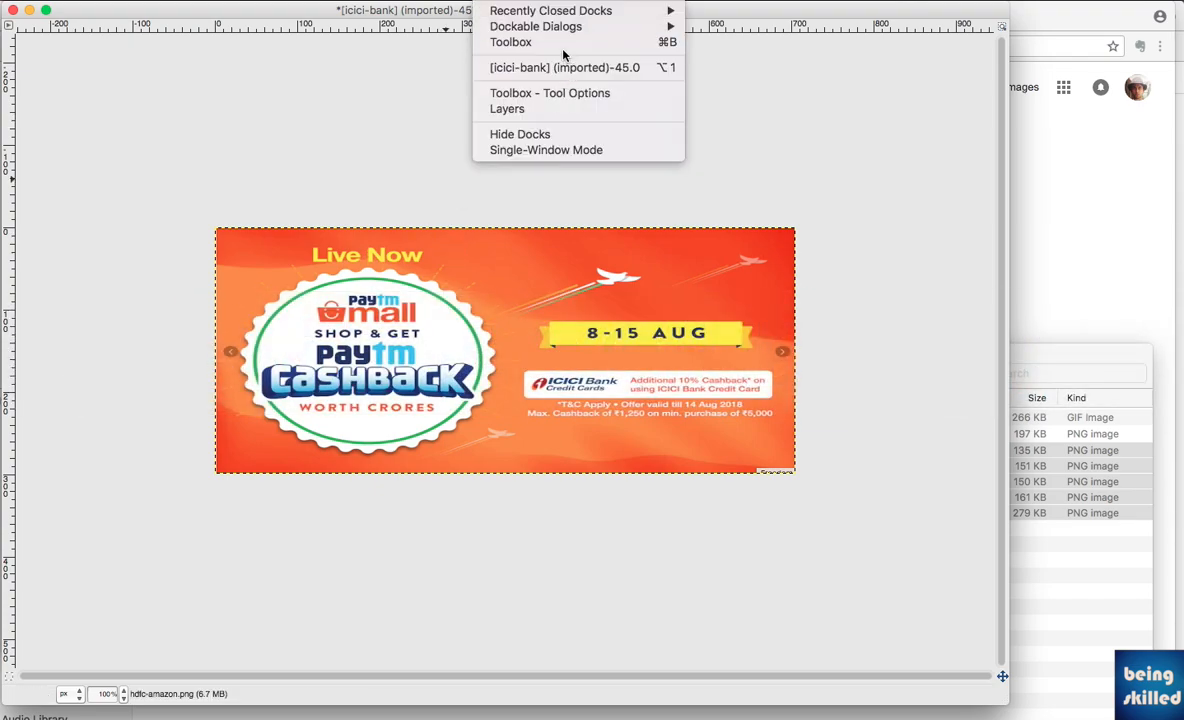
pyautogui.moveTo(563, 29)
pyautogui.click(712, 67)
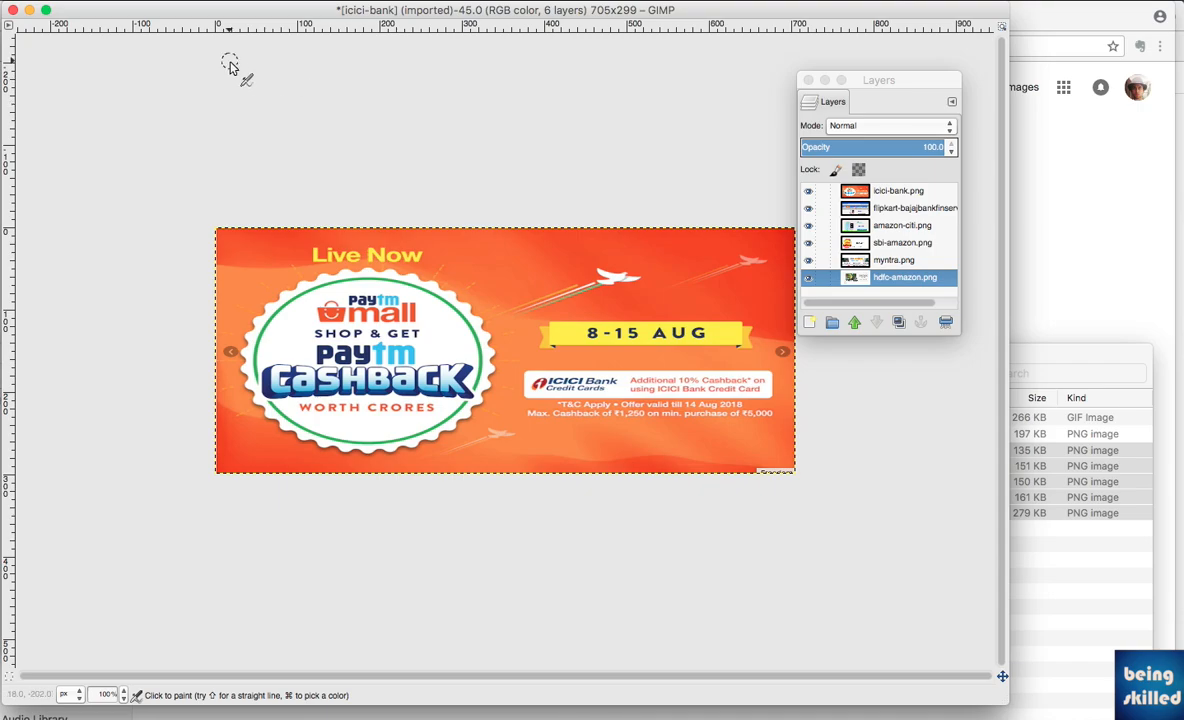
# Start exporting the layered image with GIF image (*.gif) as the file type, moving the Layers dialog out of the way
pyautogui.click(96, 0)
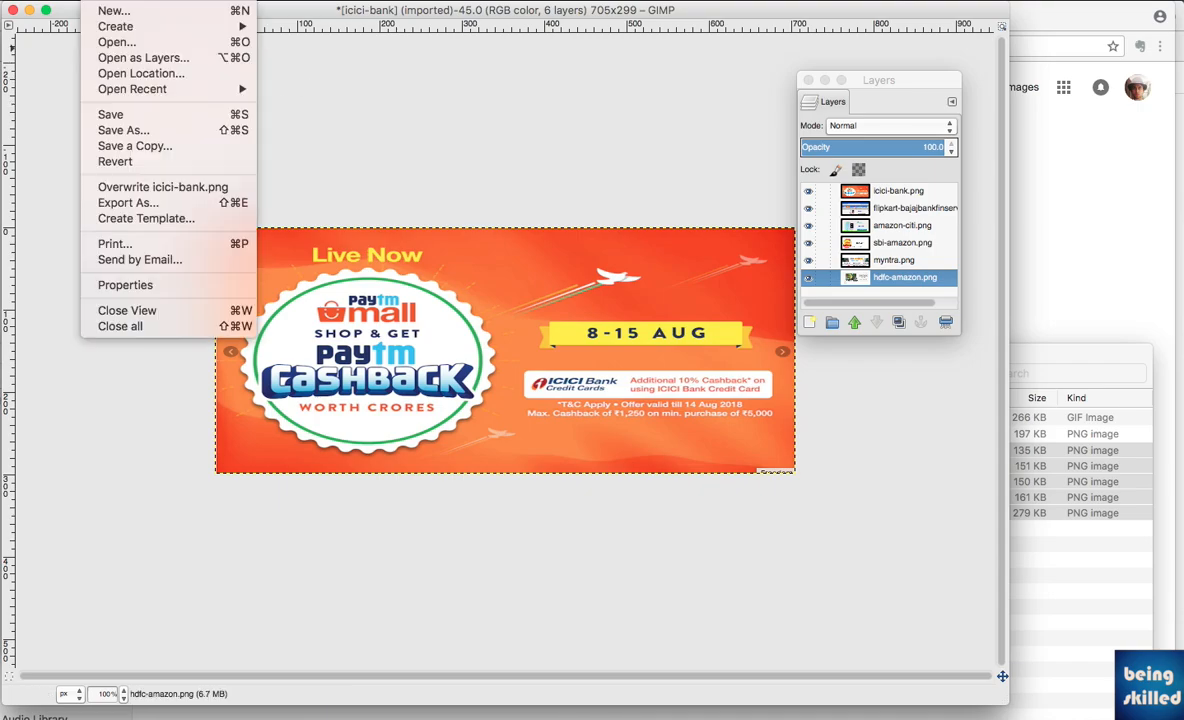
pyautogui.click(156, 205)
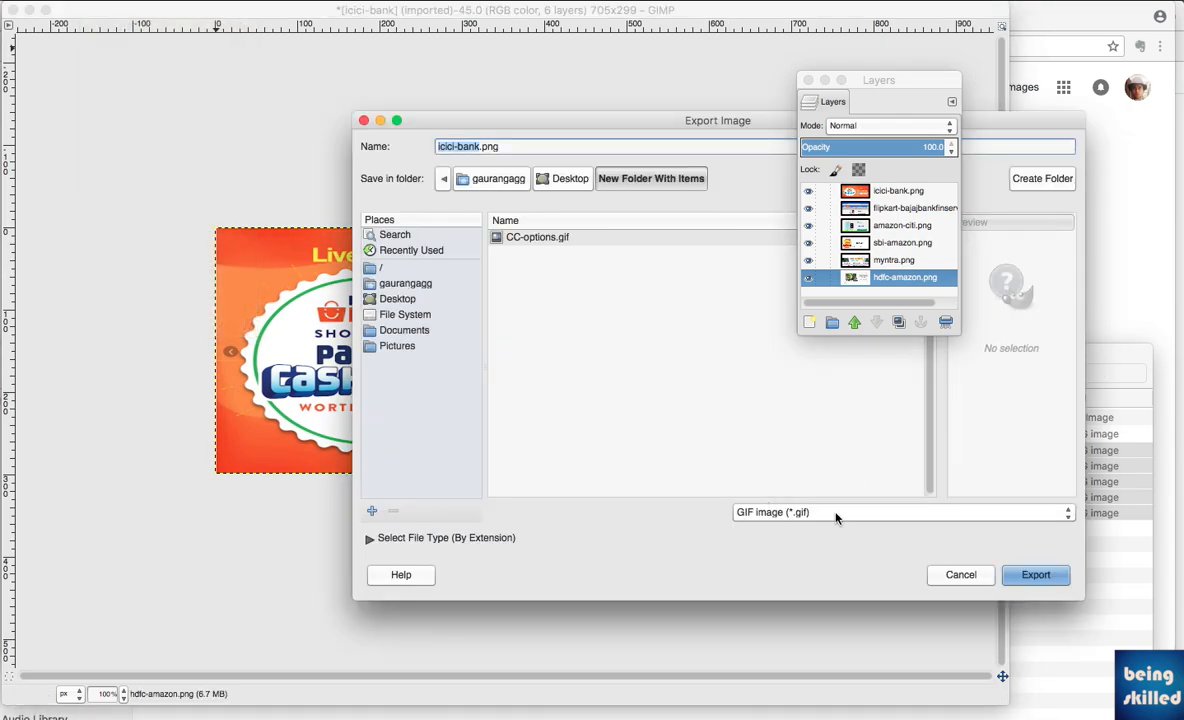
pyautogui.moveTo(860, 92); pyautogui.dragTo(1049, 40)
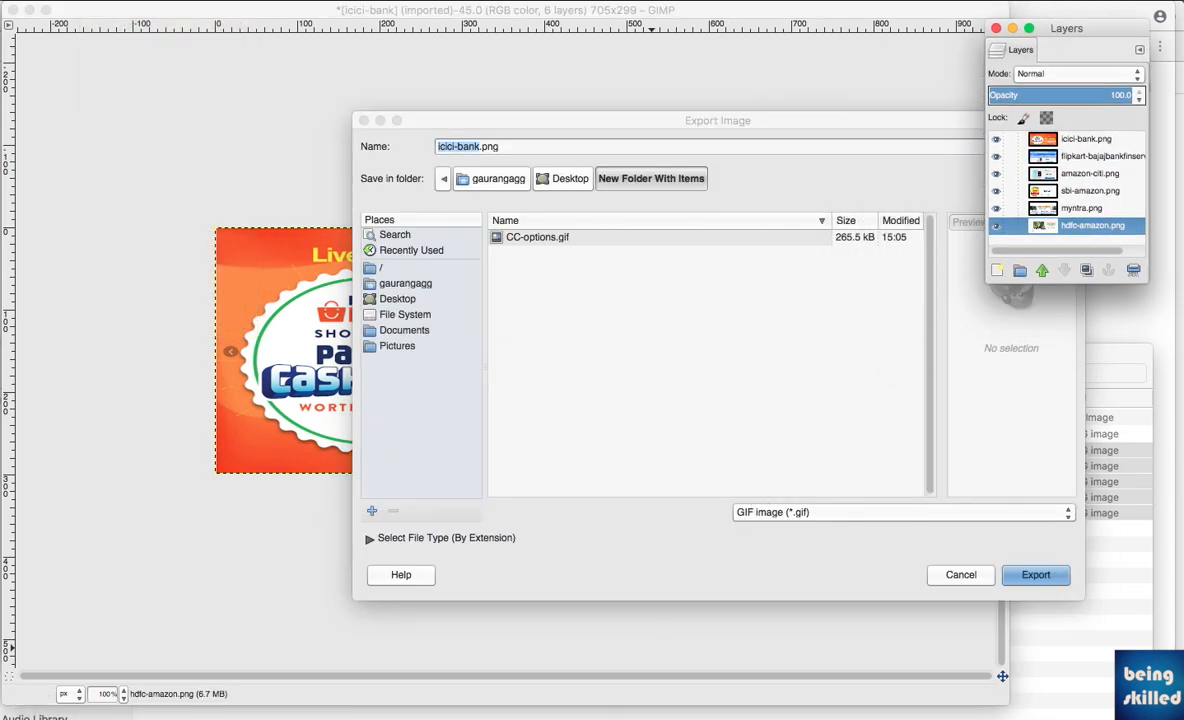
pyautogui.click(785, 510)
pyautogui.click(785, 511)
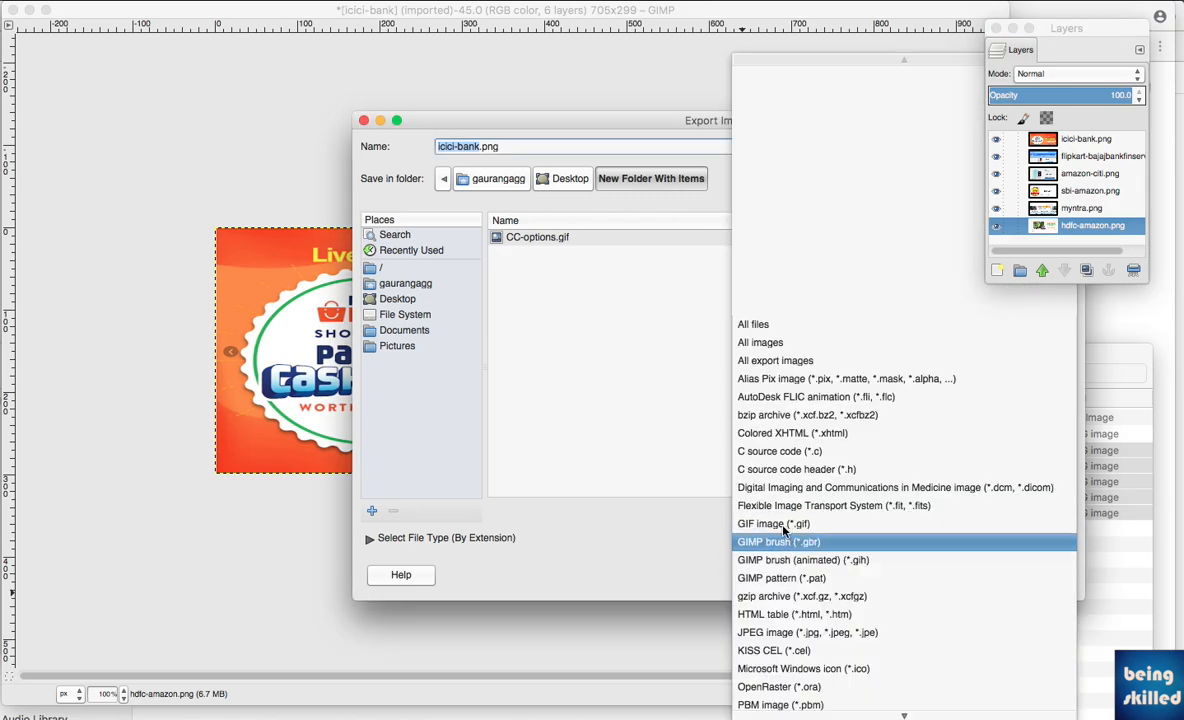
pyautogui.click(773, 524)
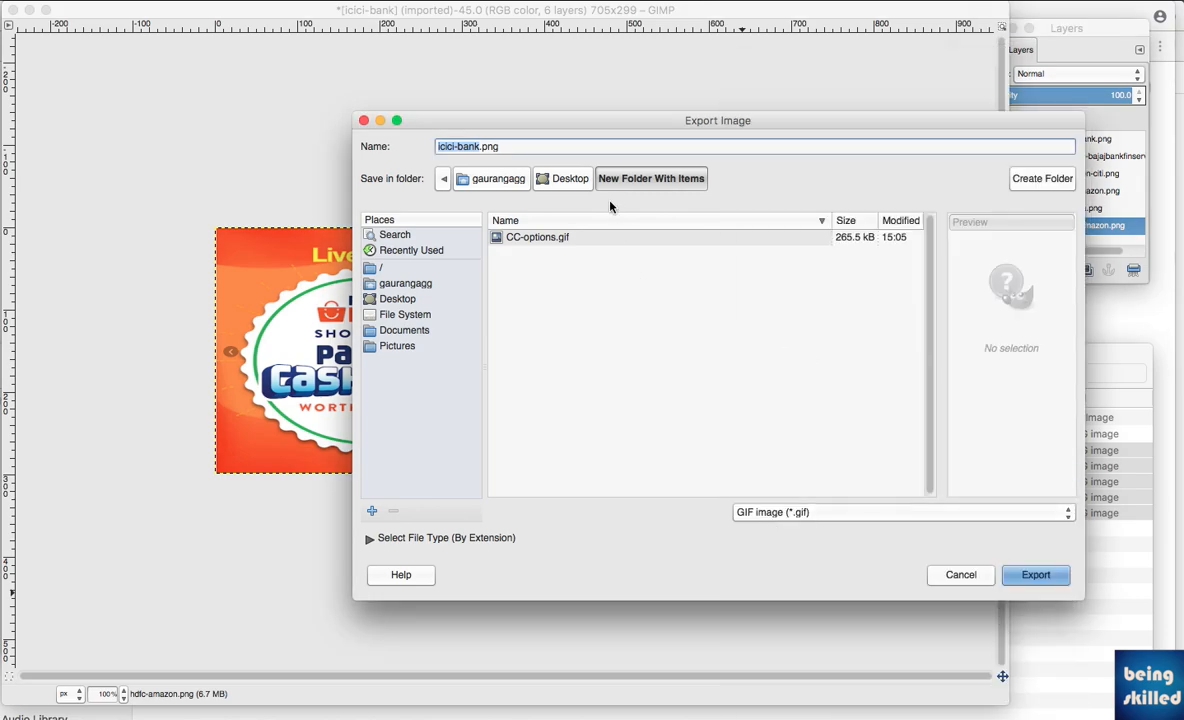
# Name the file gifexperiment.gif and export it as an animation that loops forever with a 700 millisecond delay between frames
pyautogui.click(468, 146)
pyautogui.doubleClick(468, 146)
pyautogui.write('gid')
pyautogui.press('BackSpace')
pyautogui.press('BackSpace')
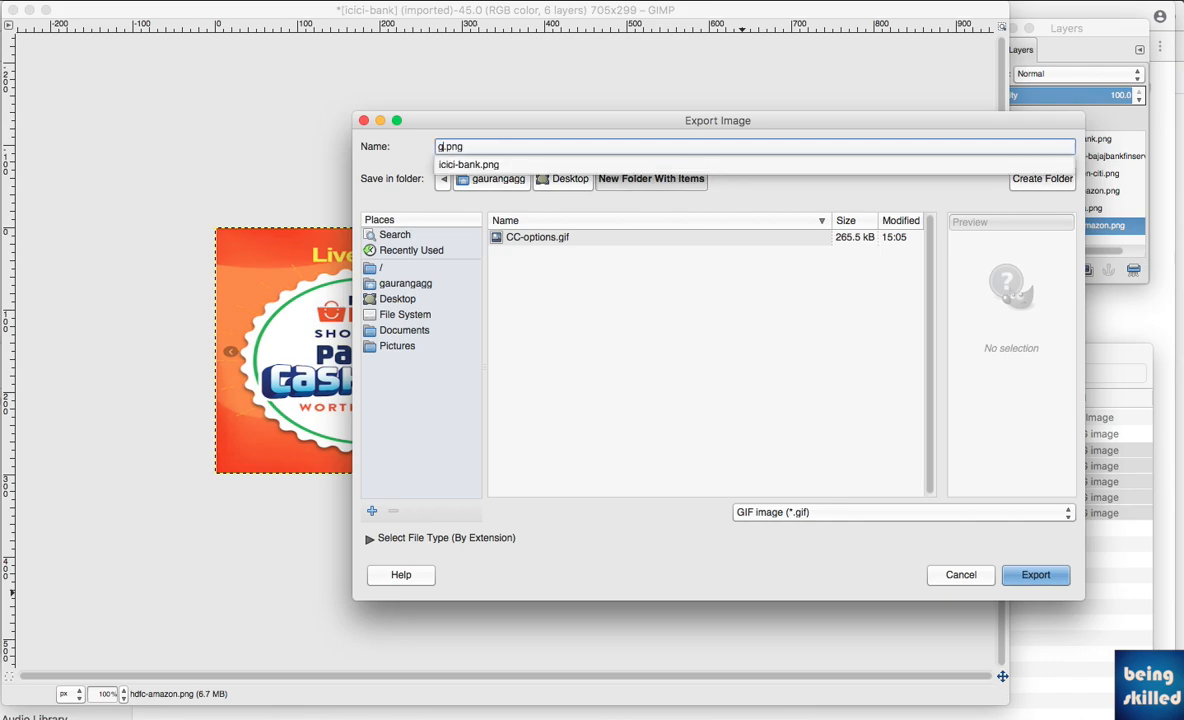
pyautogui.write('ifexperiment.')
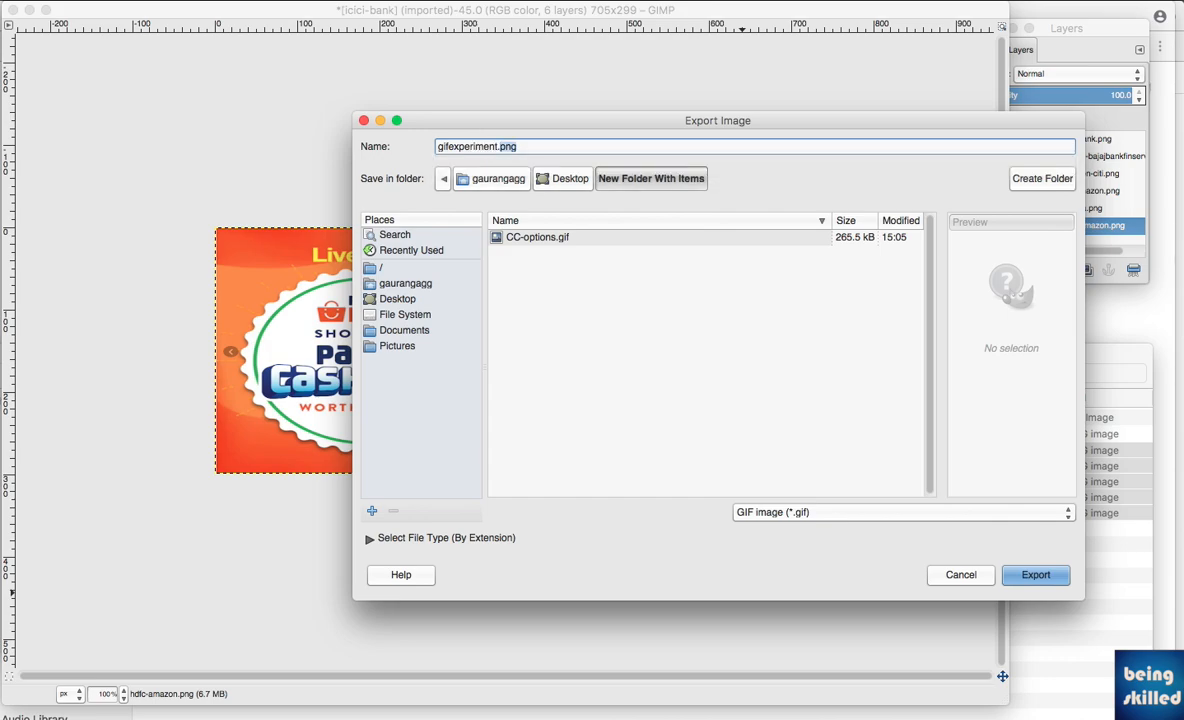
pyautogui.write('gif')
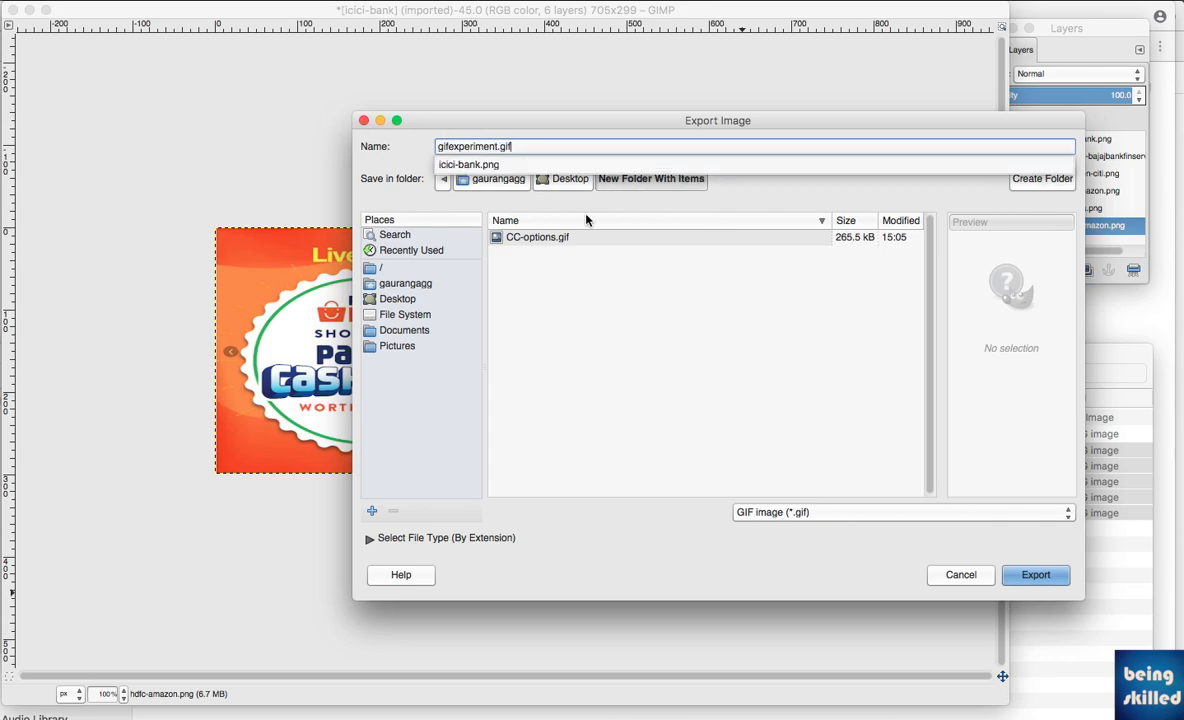
pyautogui.click(1039, 576)
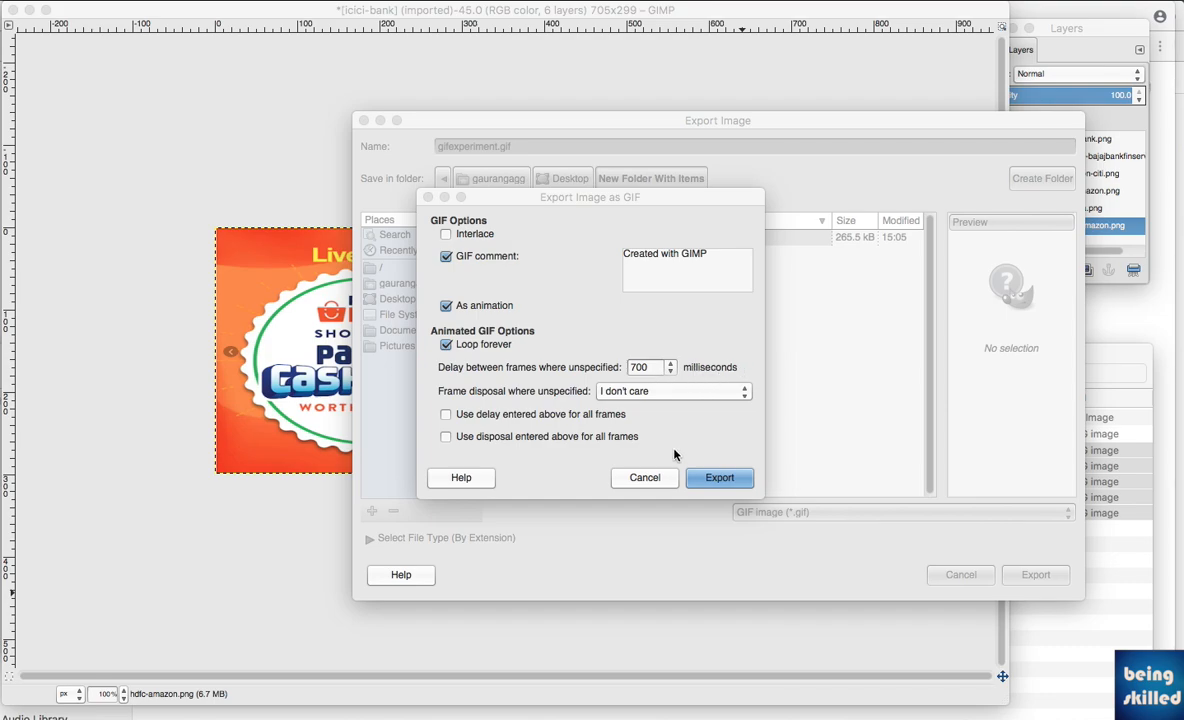
pyautogui.click(690, 474)
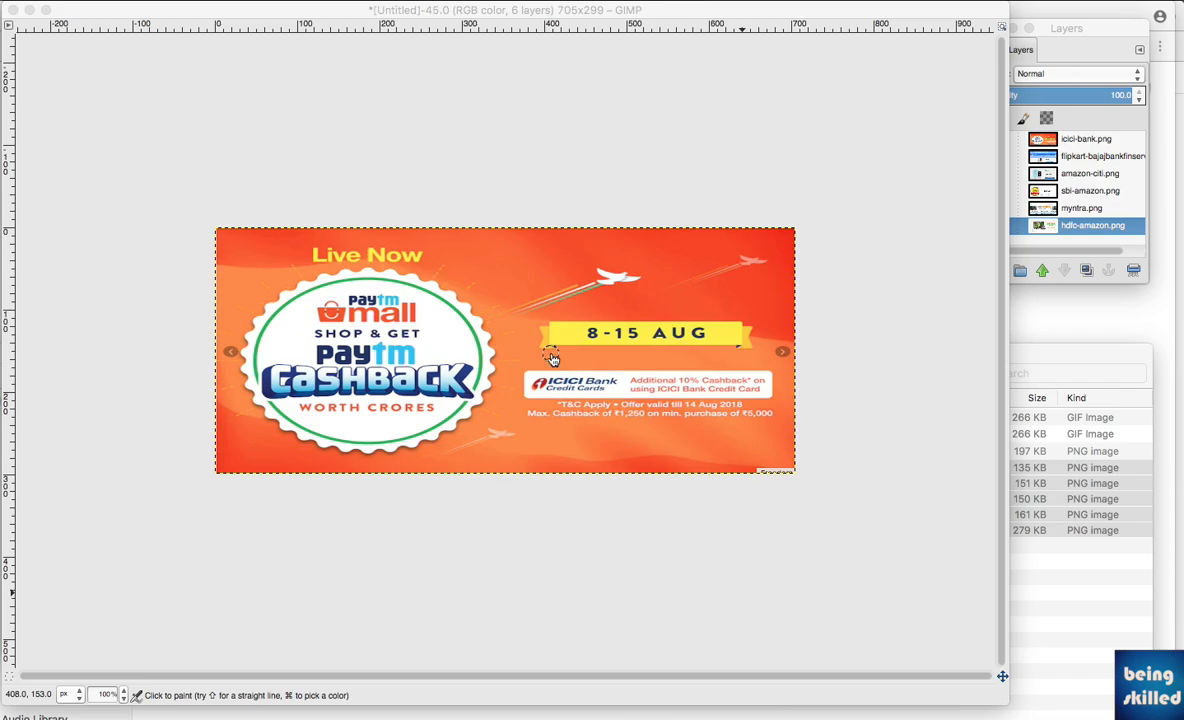
# Switch to the Chrome window and open the exported gifexperiment.gif from the Finder folder in it
pyautogui.press('super+Tab')
pyautogui.press('super+Tab')
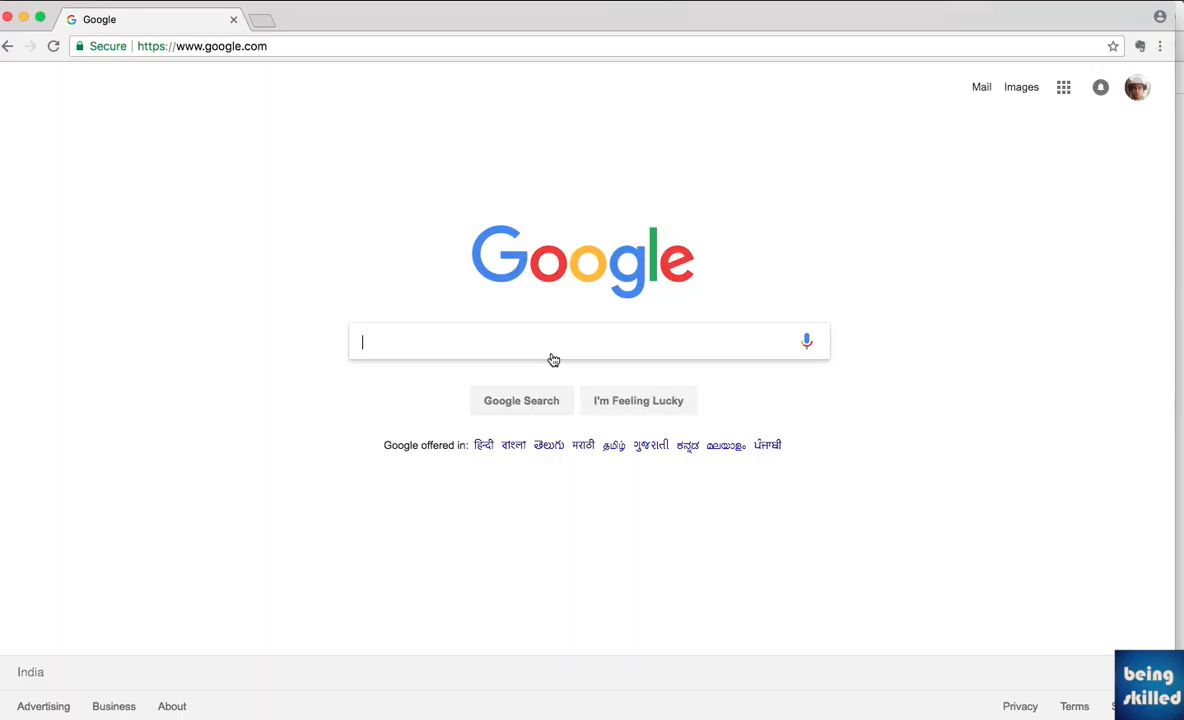
pyautogui.press('super+Tab')
pyautogui.moveTo(252, 418); pyautogui.dragTo(410, 217)
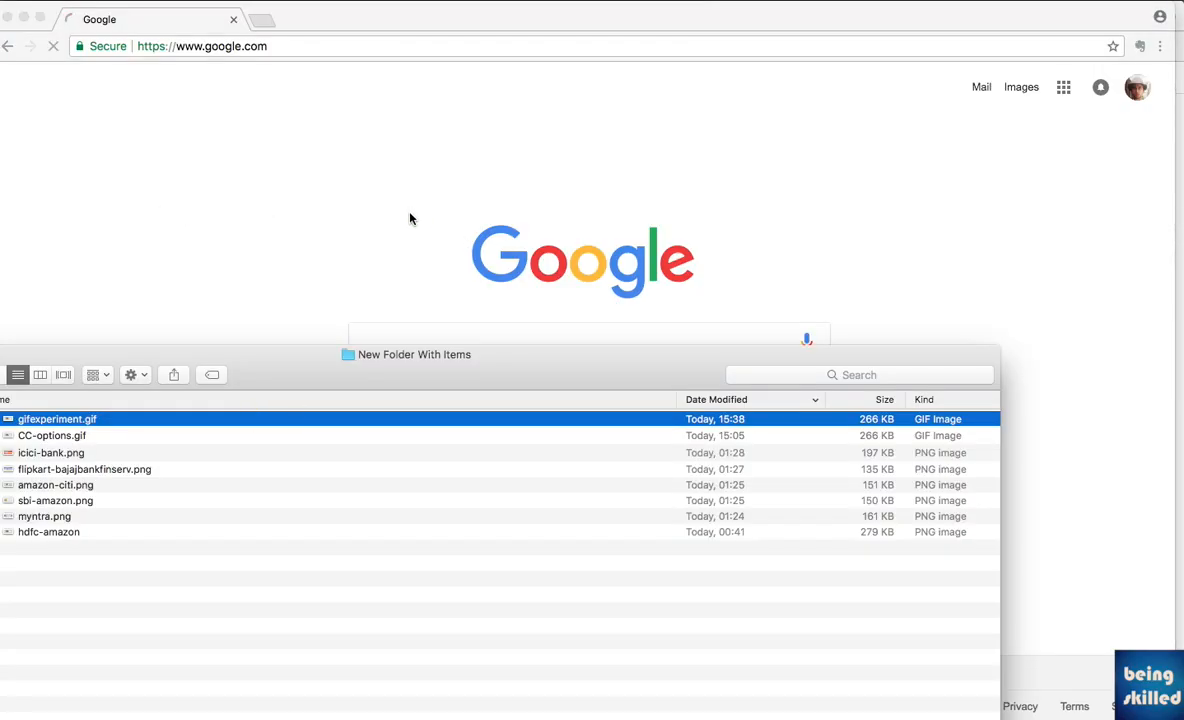